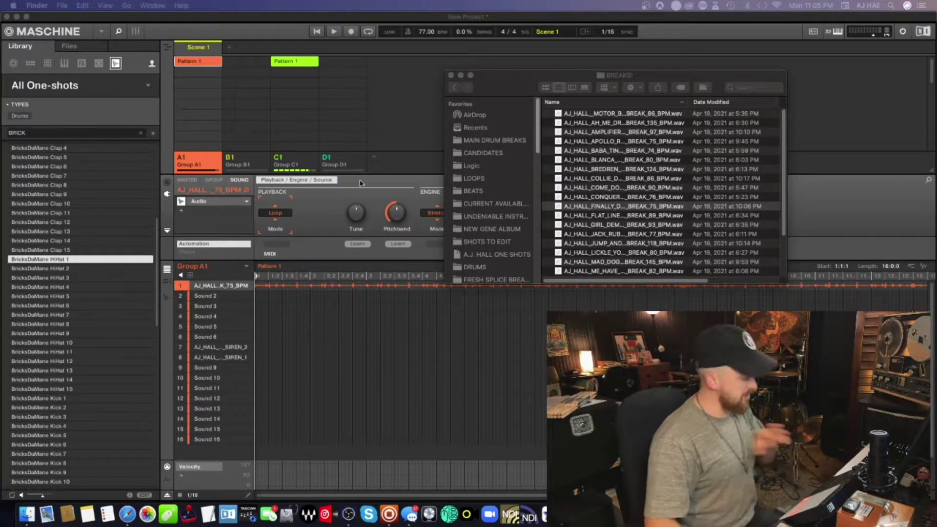
Play the pattern with the 75 BPM break on Sound 1 of Group A1.
{"action": "key", "text": "space"}
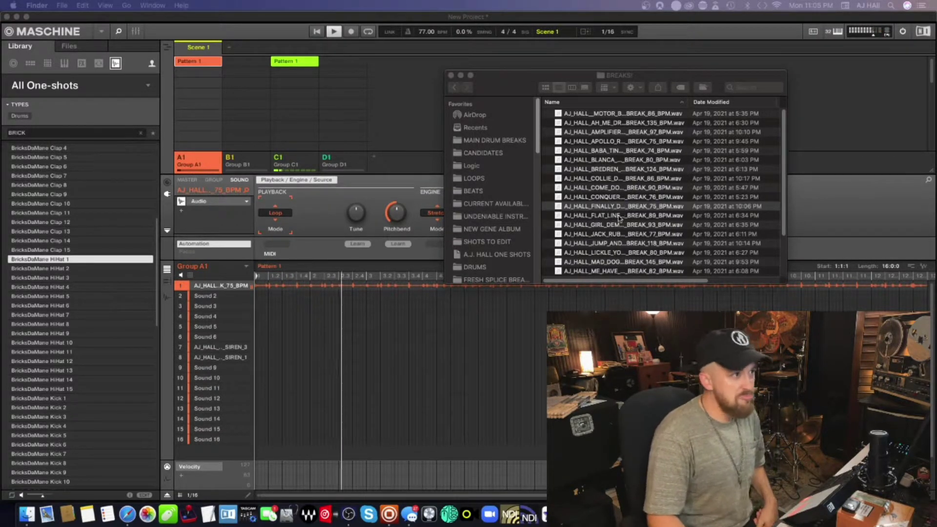
Audition the 80 BPM BLANCA and 76 BPM CONQUER breaks from Finder on Sound 1.
{"action": "left_click", "coordinate": [617, 204]}
{"action": "key", "text": "Up"}
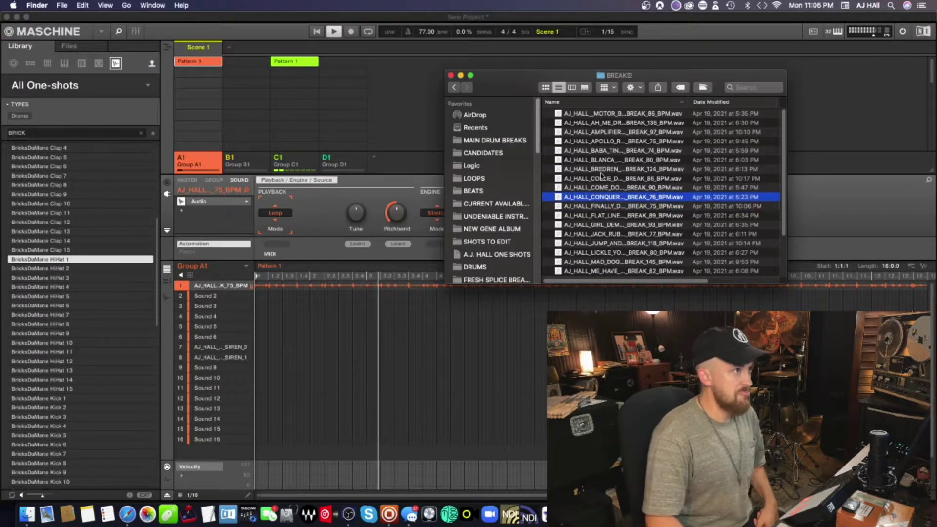
{"action": "left_click_drag", "start_coordinate": [603, 160], "coordinate": [210, 284]}
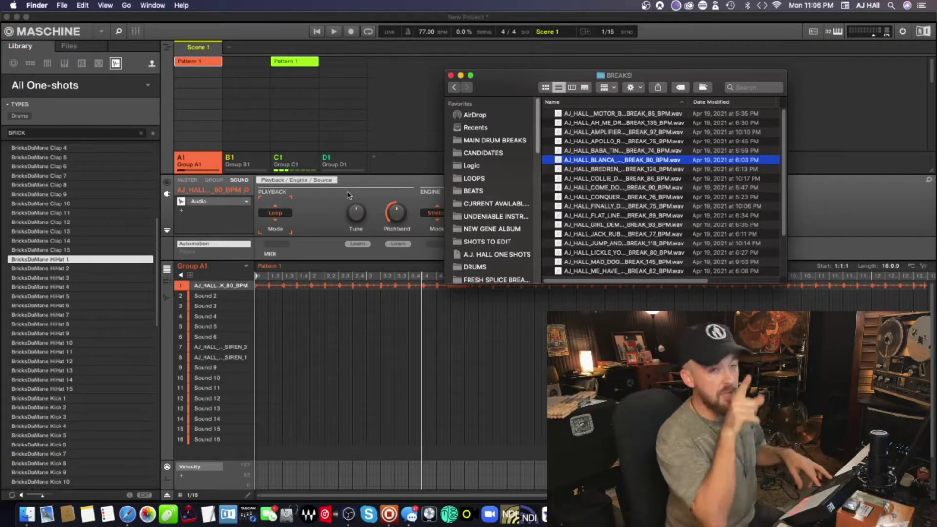
{"action": "key", "text": "space"}
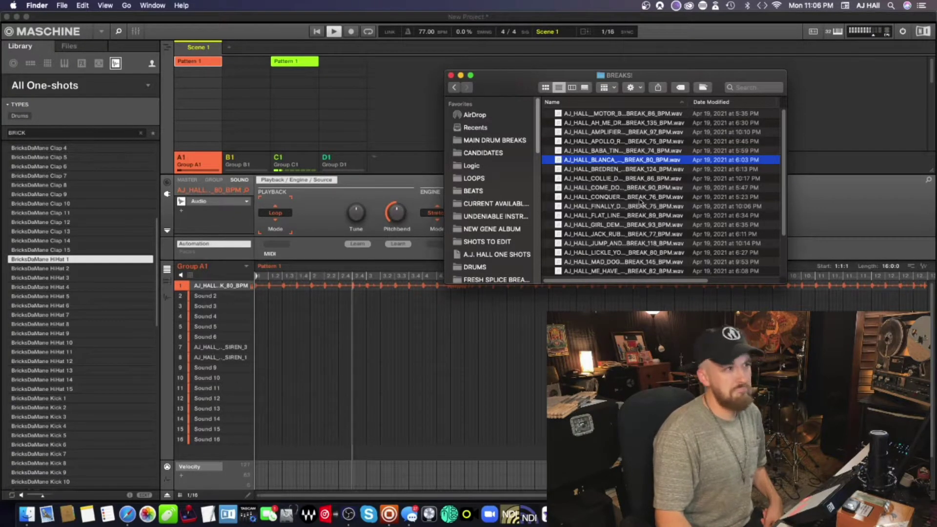
{"action": "left_click", "coordinate": [649, 198]}
{"action": "left_click_drag", "start_coordinate": [649, 198], "coordinate": [213, 285]}
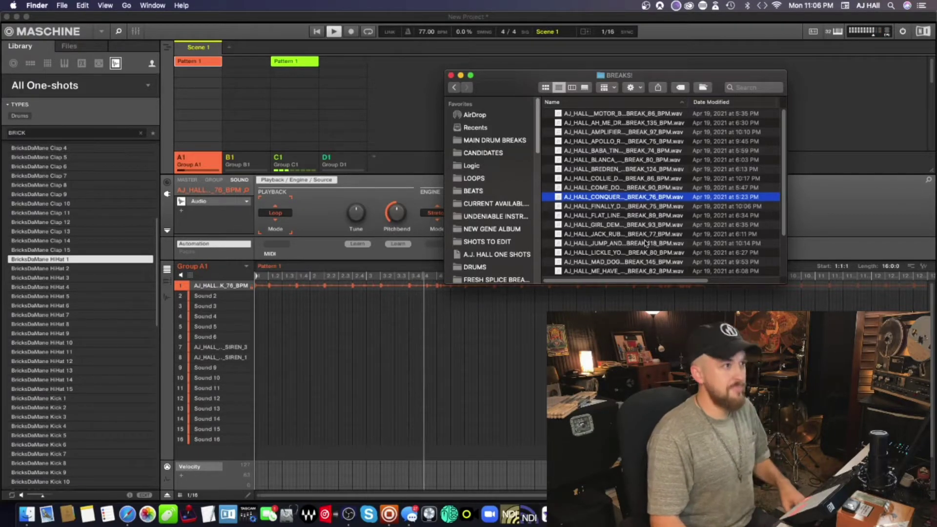
{"action": "scroll", "coordinate": [647, 244], "scroll_direction": "down", "scroll_amount": 1}
{"action": "scroll", "coordinate": [648, 244], "scroll_direction": "down", "scroll_amount": 3}
{"action": "scroll", "coordinate": [647, 244], "scroll_direction": "down", "scroll_amount": 3}
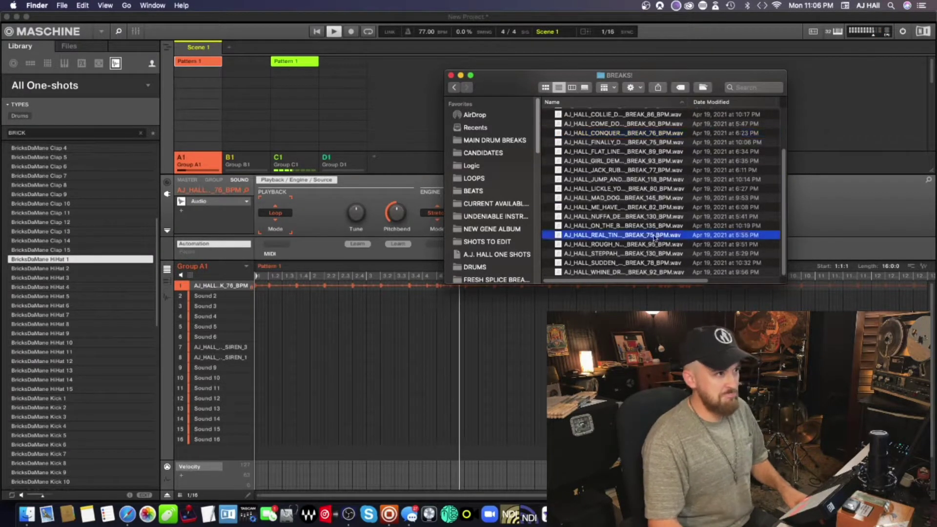
{"action": "left_click_drag", "start_coordinate": [622, 235], "coordinate": [256, 293]}
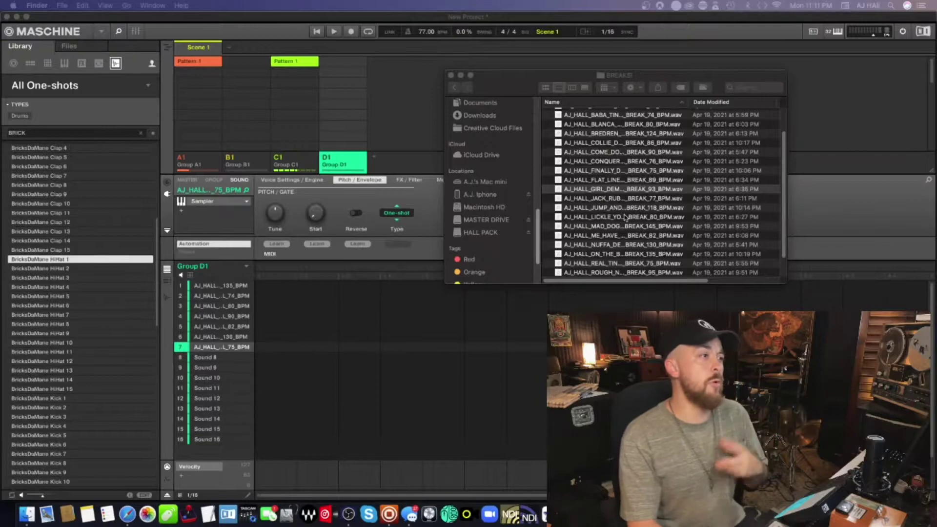
Quick Look the GIRL_DEM 93 BPM break in the Finder breaks folder.
{"action": "left_click", "coordinate": [620, 190]}
{"action": "left_click", "coordinate": [617, 198]}
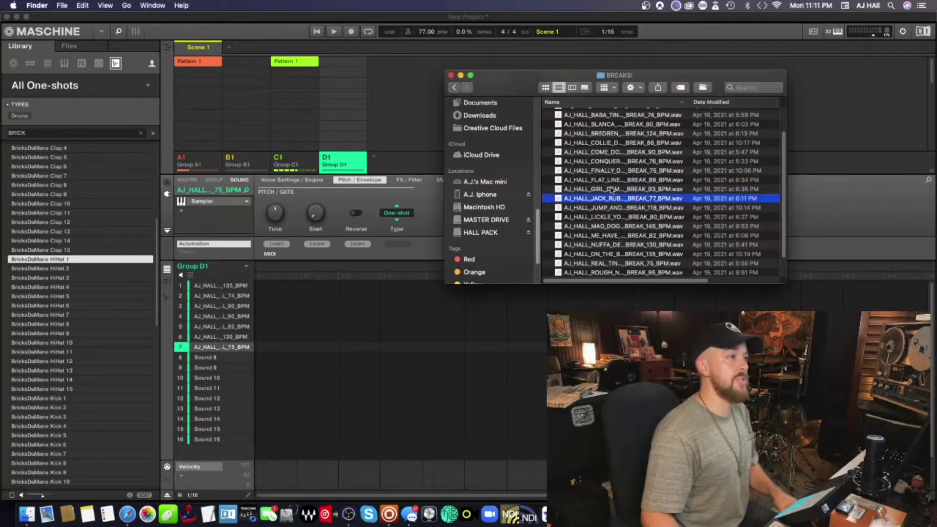
{"action": "key", "text": "space"}
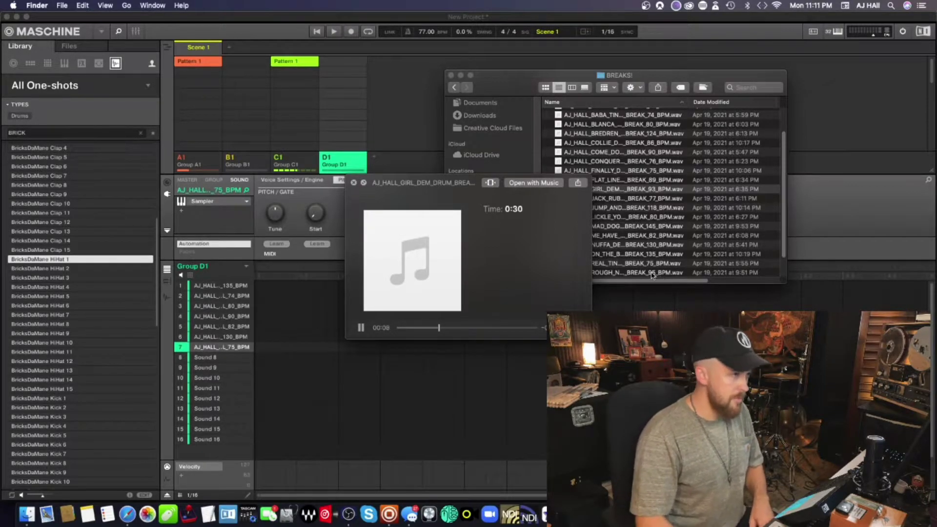
Preview the ROUGH_NECK 95, AMPLIFIER 97 and AH_ME_DRUM 135 BPM breaks in Quick Look.
{"action": "left_click", "coordinate": [655, 275]}
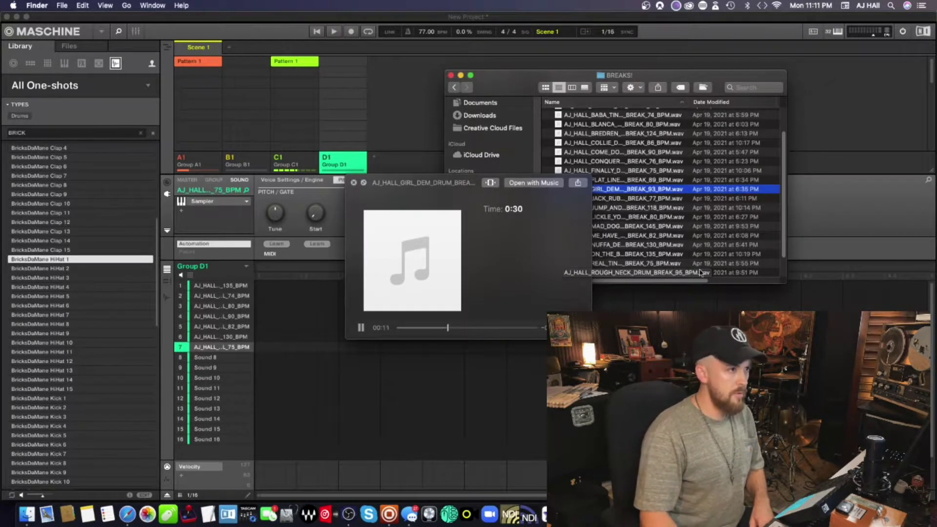
{"action": "left_click", "coordinate": [721, 272]}
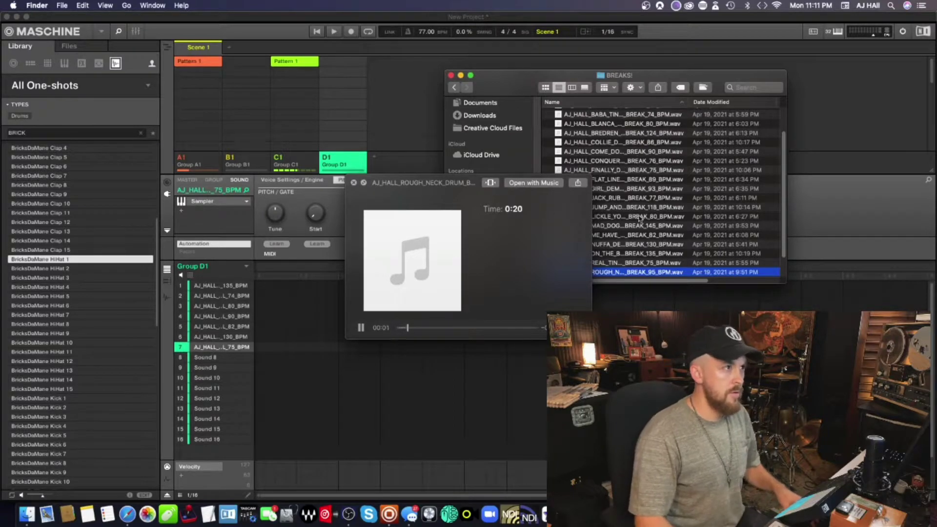
{"action": "scroll", "coordinate": [645, 204], "scroll_direction": "up", "scroll_amount": 1}
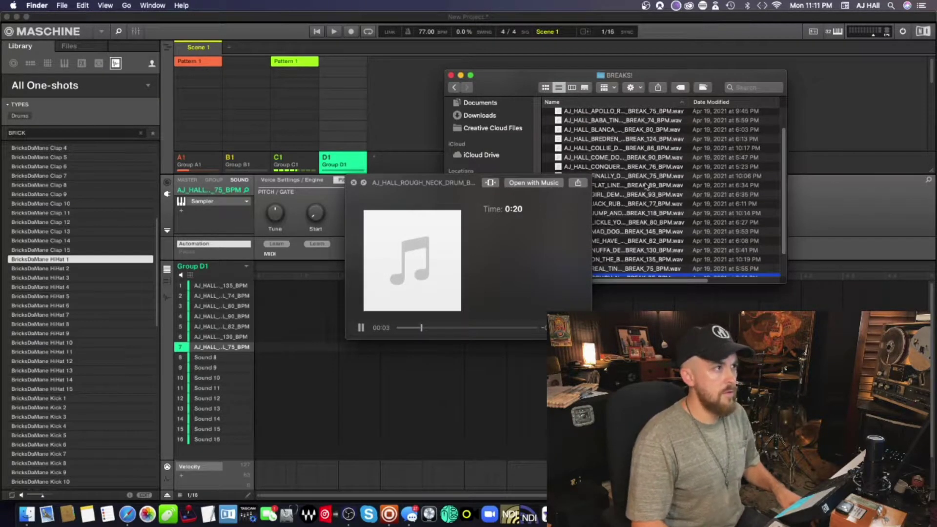
{"action": "scroll", "coordinate": [645, 183], "scroll_direction": "up", "scroll_amount": 2}
{"action": "scroll", "coordinate": [640, 164], "scroll_direction": "up", "scroll_amount": 1}
{"action": "left_click", "coordinate": [636, 129]}
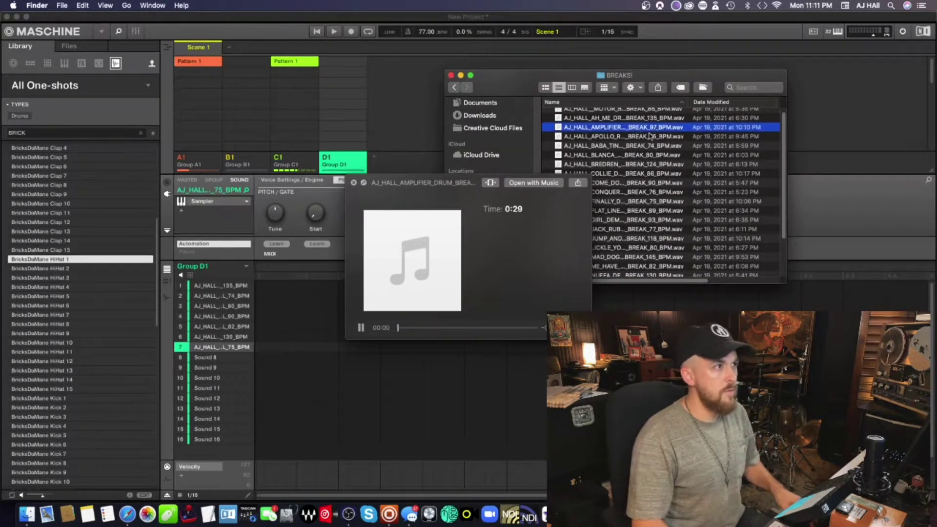
{"action": "scroll", "coordinate": [646, 150], "scroll_direction": "up", "scroll_amount": 1}
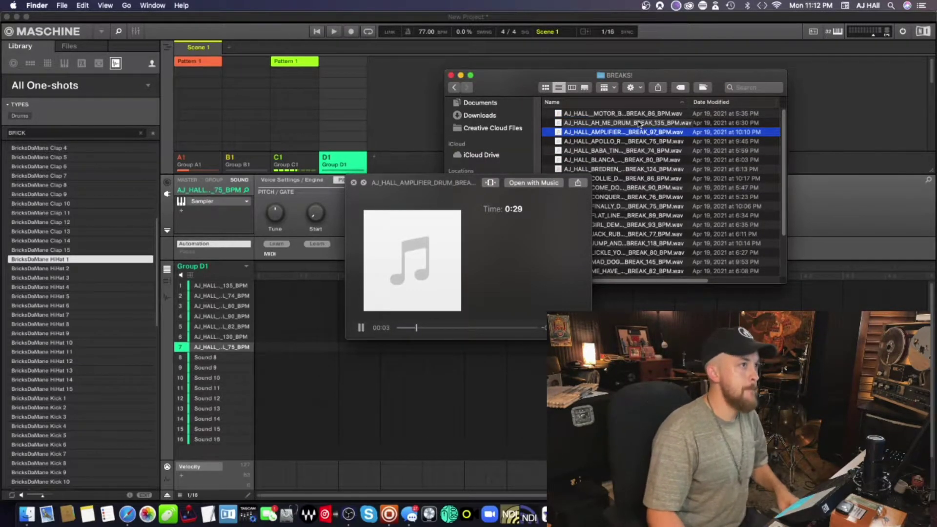
{"action": "left_click", "coordinate": [639, 123]}
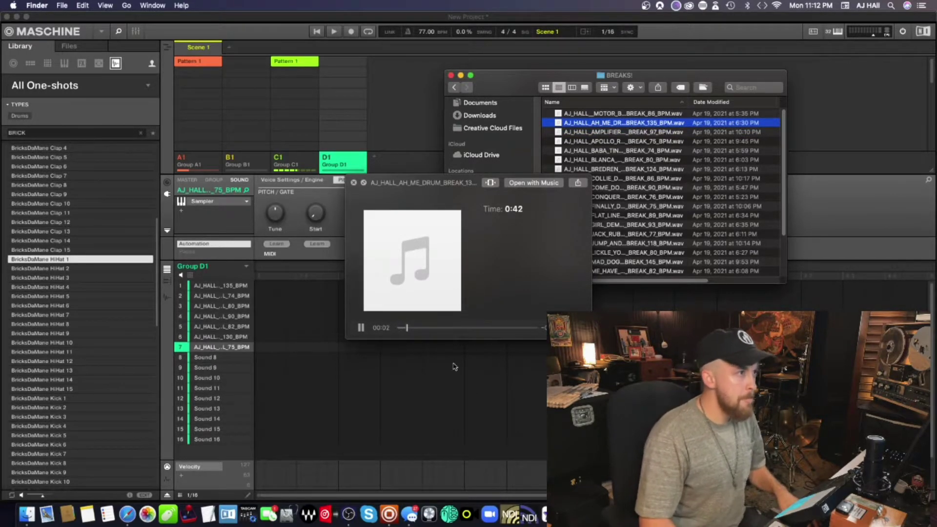
Replay the AH_ME_DRUM break preview, then close Quick Look.
{"action": "key", "text": "space"}
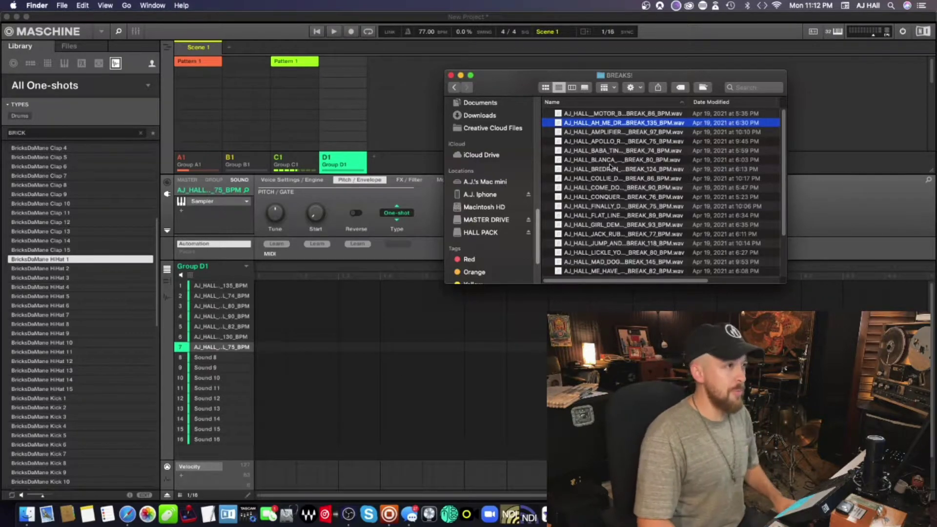
{"action": "key", "text": "space"}
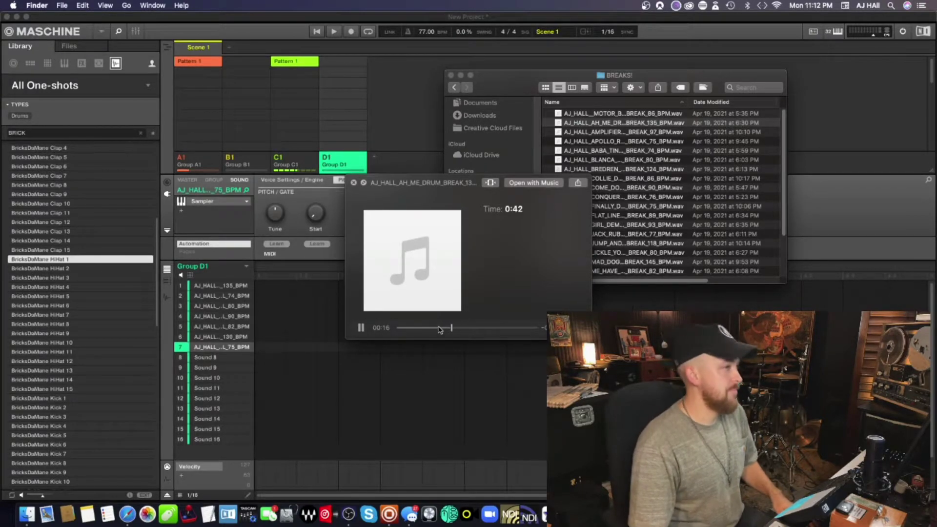
{"action": "key", "text": "space"}
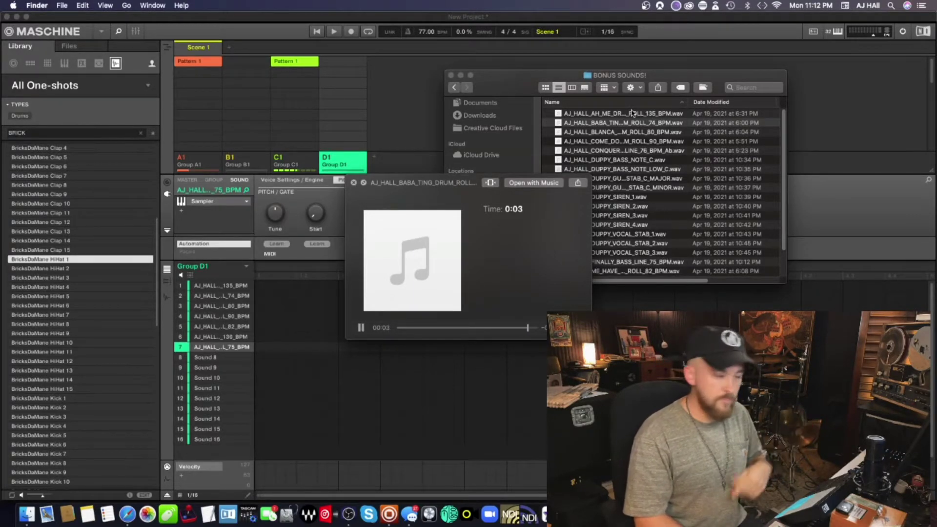
Preview the next drum roll samples, then the bass note C and low bass note.
{"action": "key", "text": "Down"}
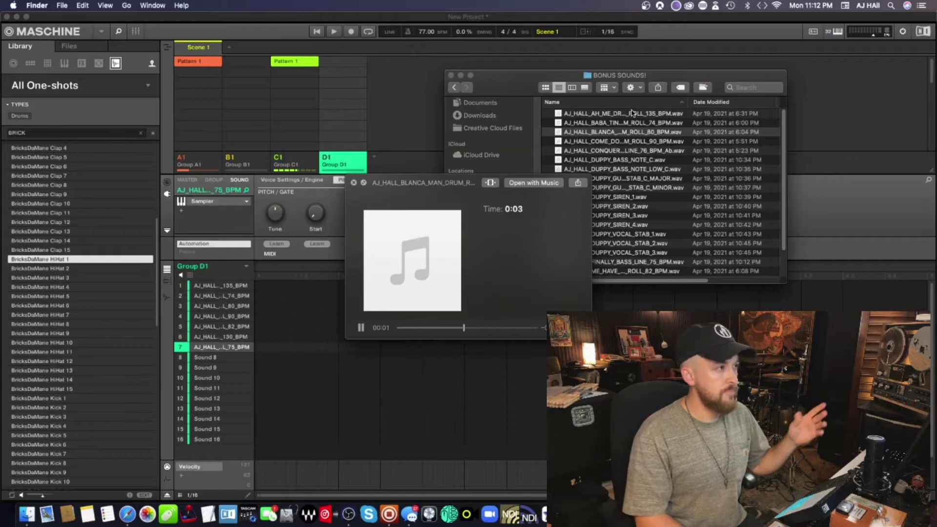
{"action": "key", "text": "Down"}
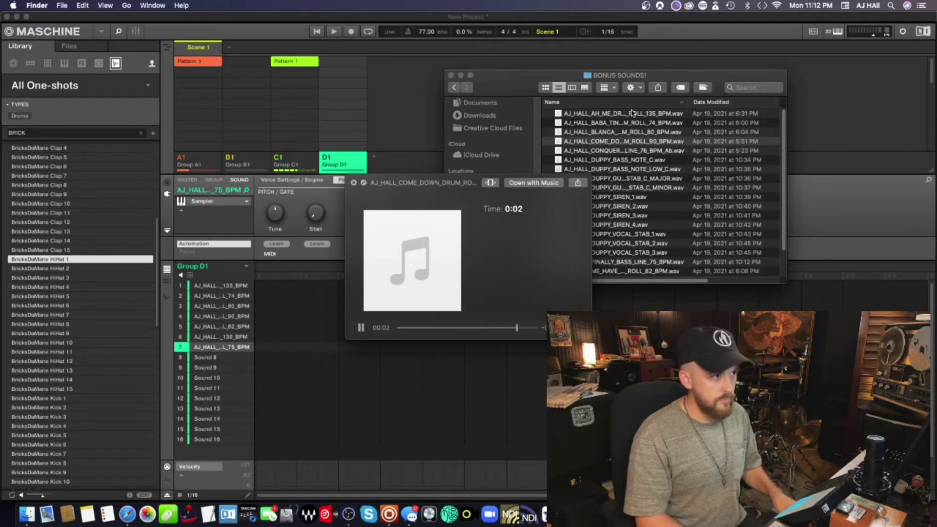
{"action": "key", "text": "space"}
{"action": "key", "text": "Down"}
{"action": "key", "text": "Down"}
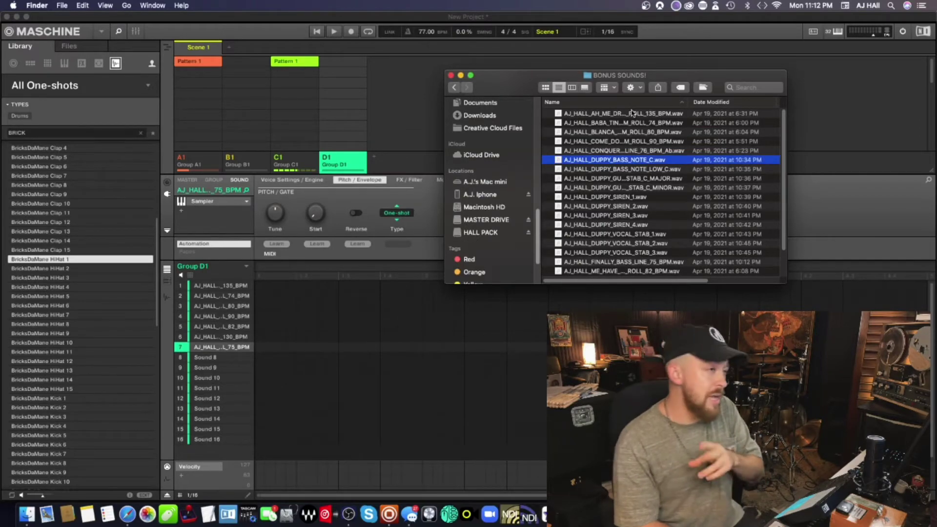
{"action": "key", "text": "space"}
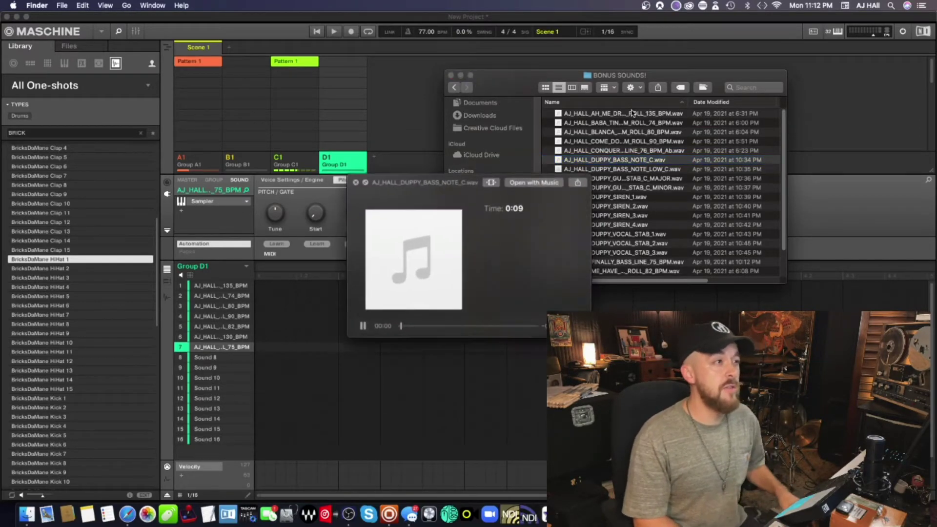
{"action": "key", "text": "Down"}
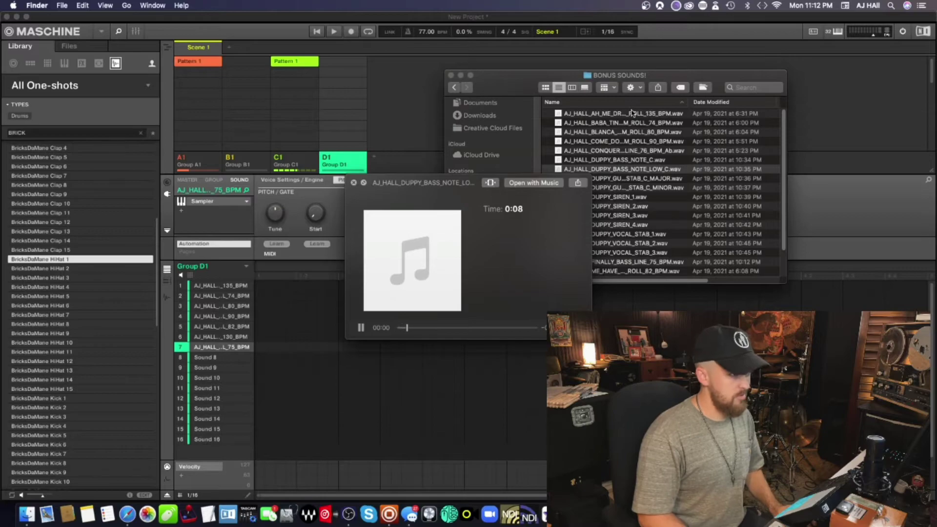
{"action": "key", "text": "space"}
Preview the C major guitar stab and the four siren samples, then close the preview.
{"action": "key", "text": "Down"}
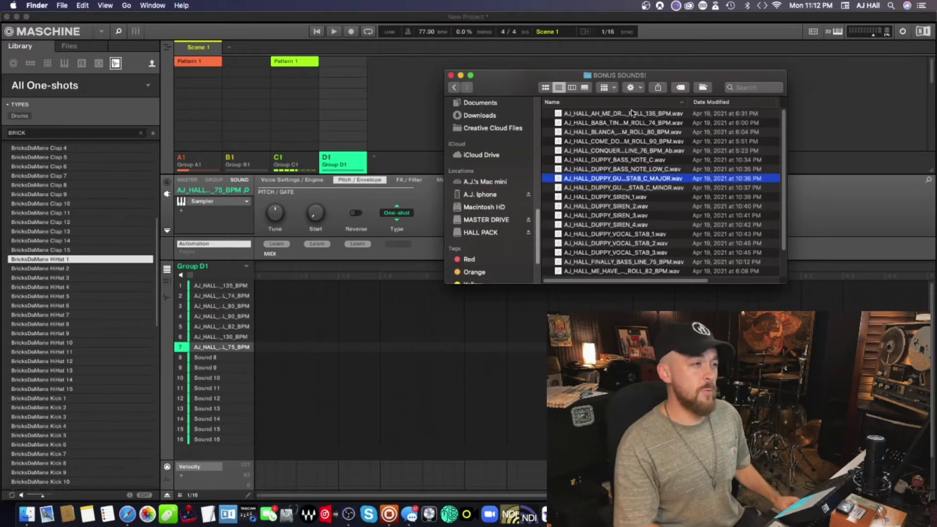
{"action": "key", "text": "space"}
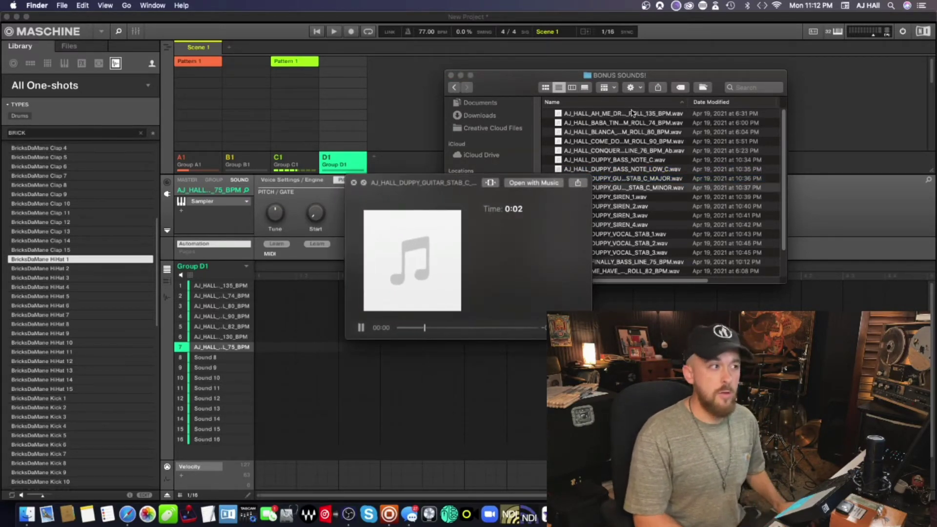
{"action": "key", "text": "space"}
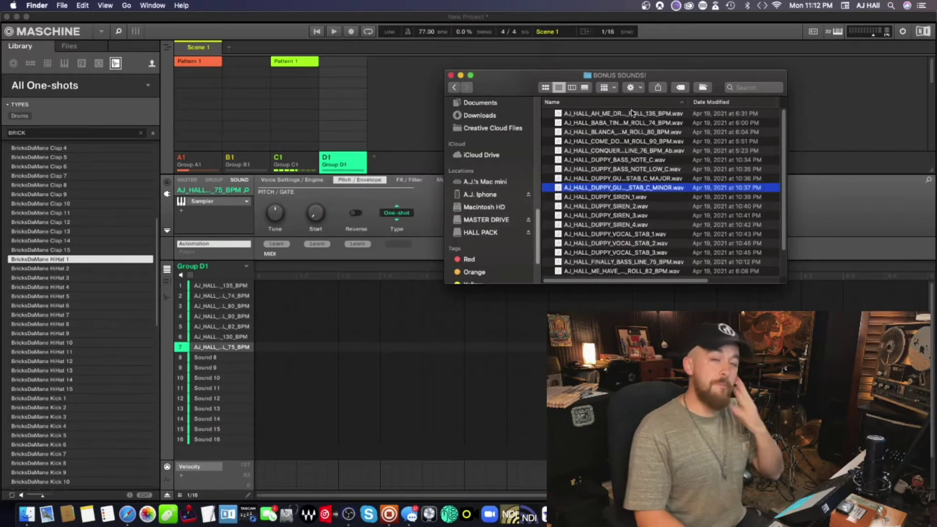
{"action": "key", "text": "Down"}
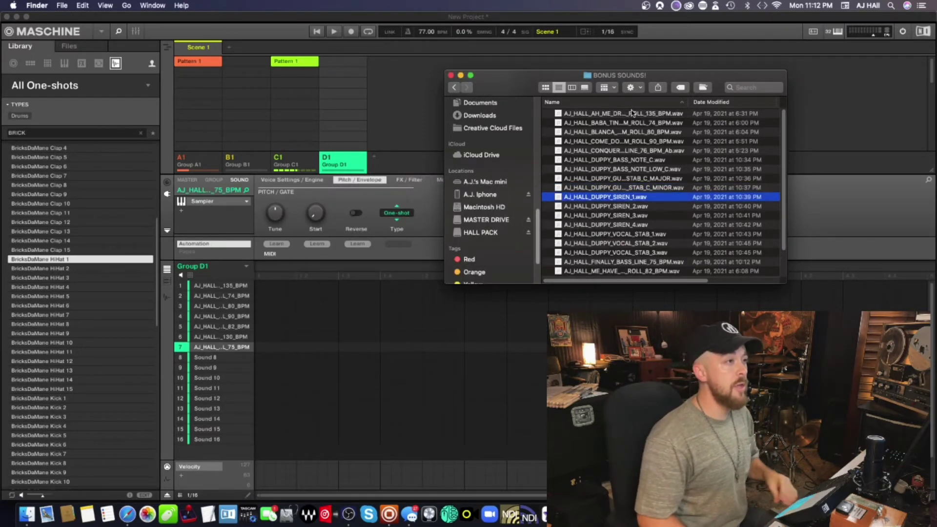
{"action": "key", "text": "space"}
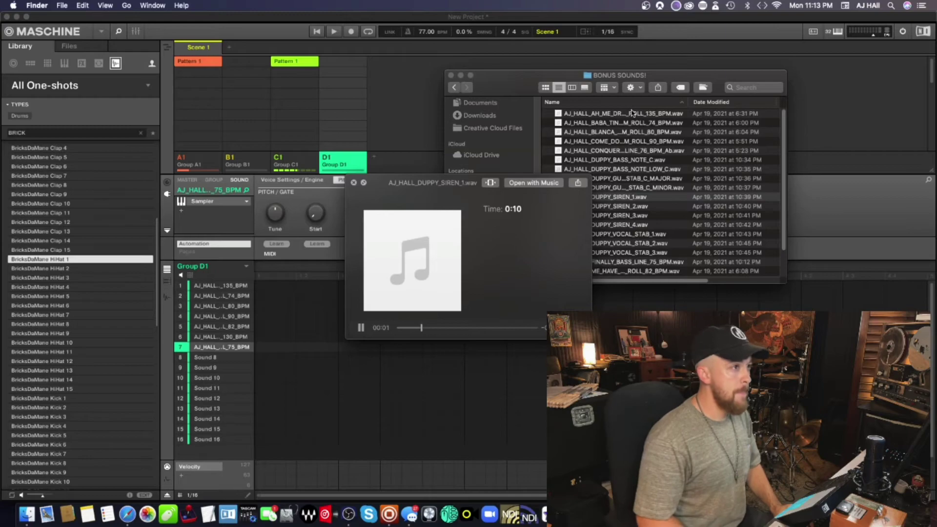
{"action": "key", "text": "Down"}
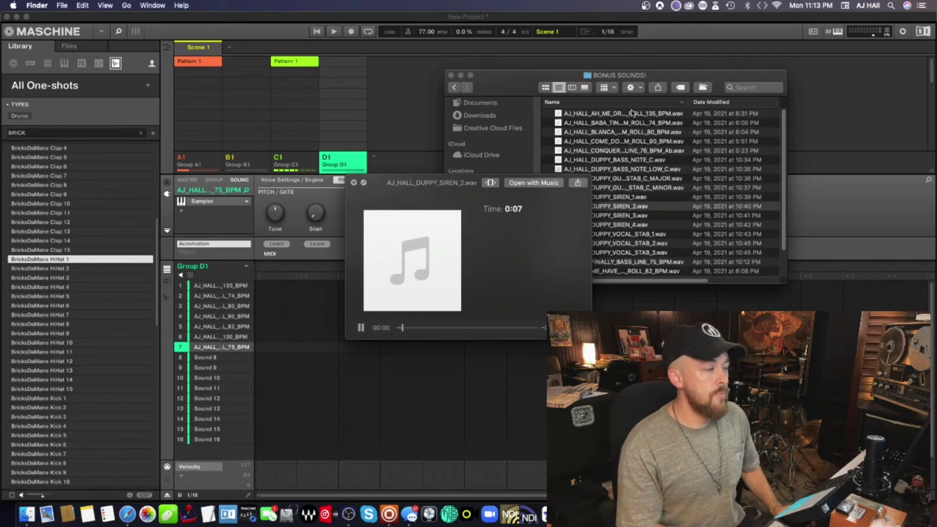
{"action": "key", "text": "Down"}
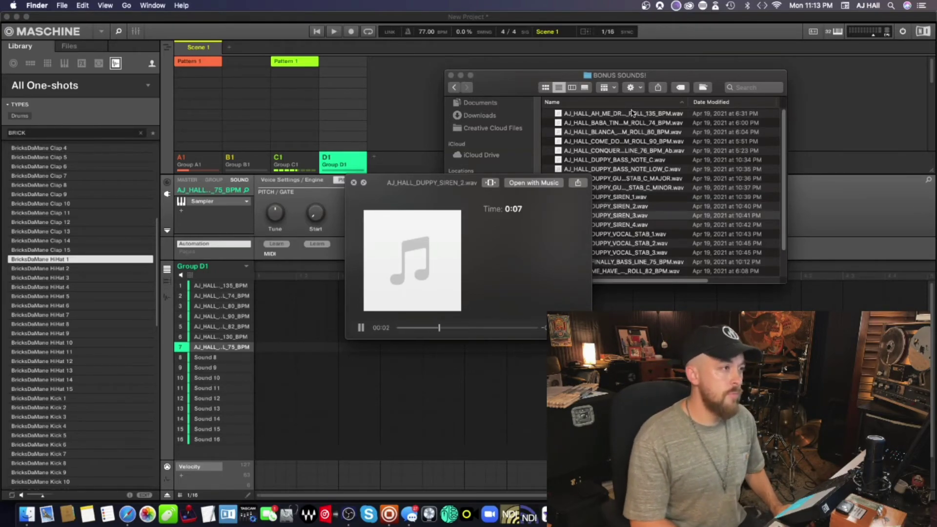
{"action": "key", "text": "Down"}
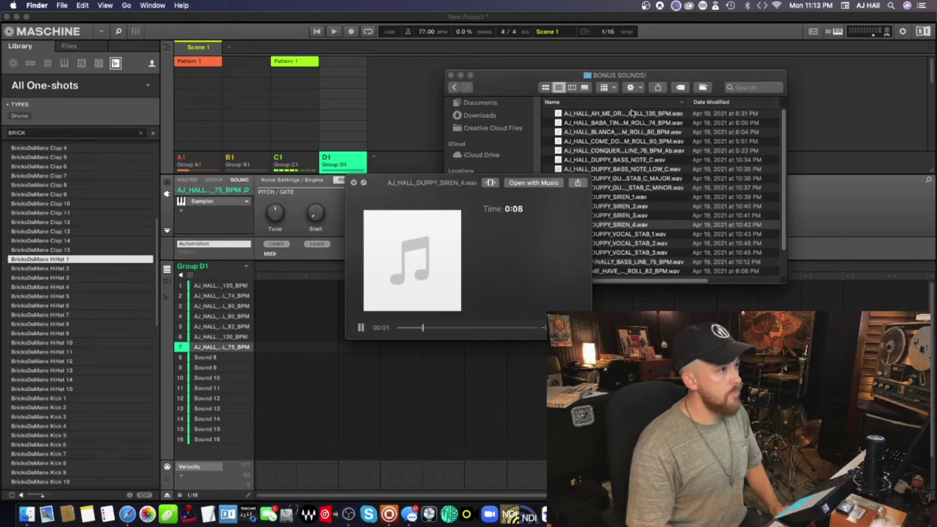
{"action": "key", "text": "space"}
Preview the FINALLY_BASS_LINE 75 BPM file, then close the preview.
{"action": "left_click", "coordinate": [650, 262]}
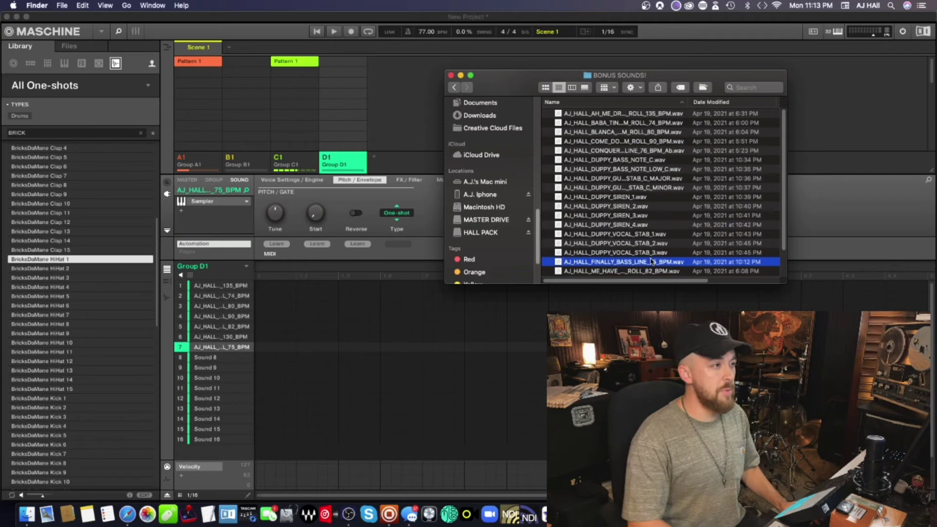
{"action": "key", "text": "space"}
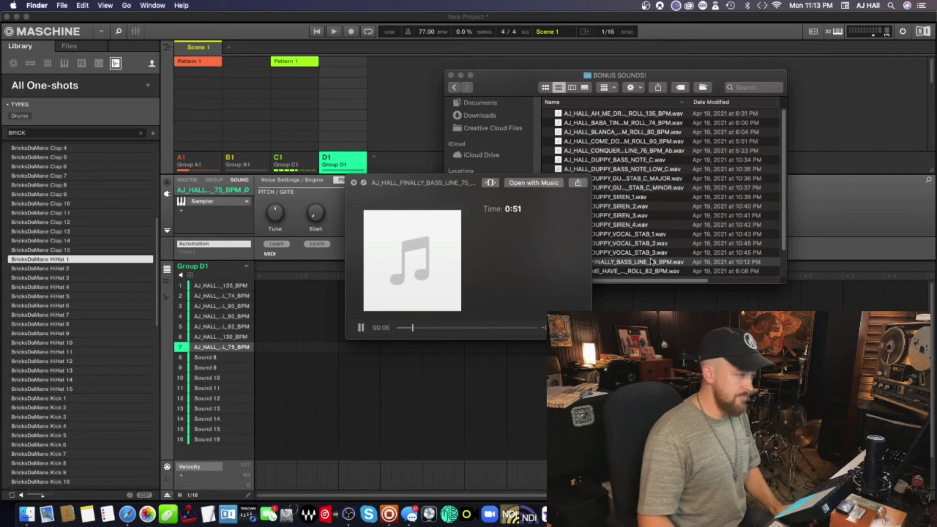
{"action": "key", "text": "space"}
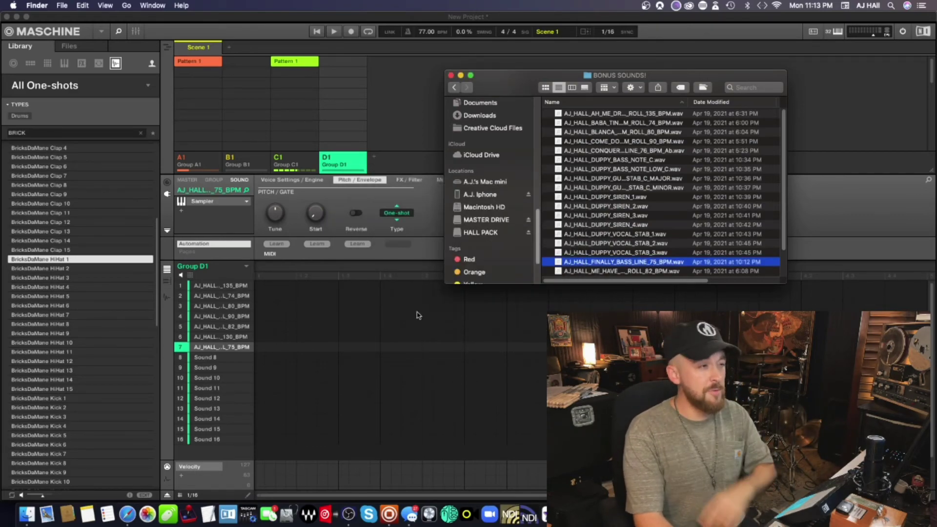